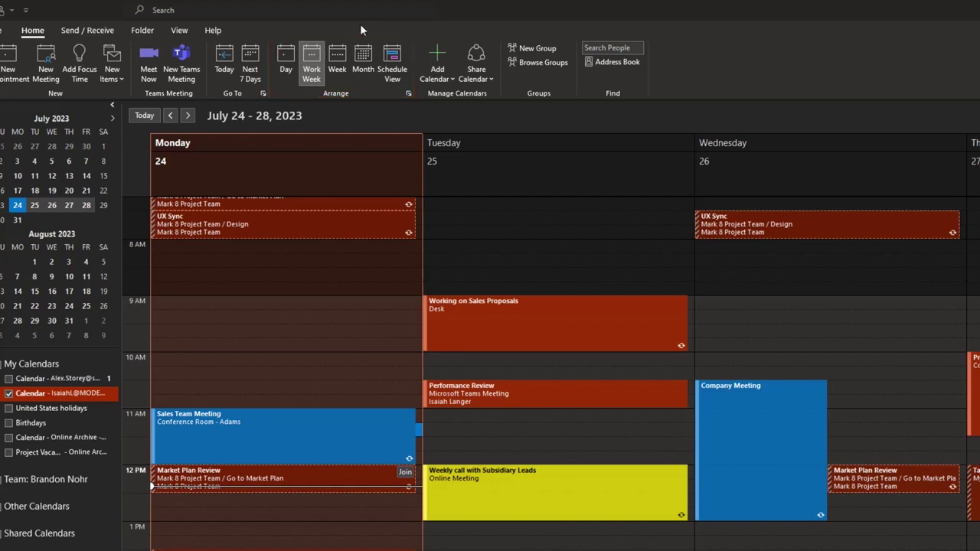
# Show the calendar in Day view and look through the meetings scheduled on July 24
pyautogui.click(288, 74)
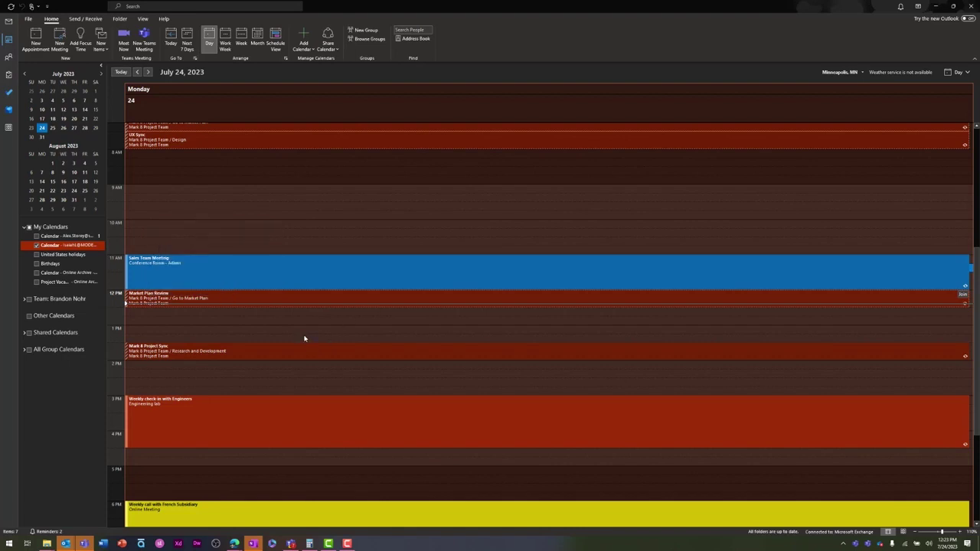
pyautogui.moveTo(253, 263)
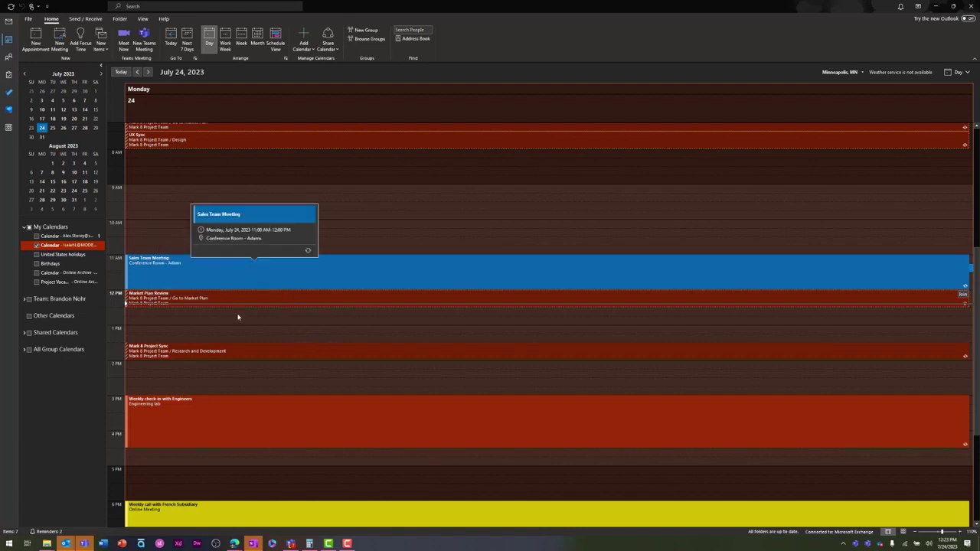
pyautogui.scroll(-1, 240, 346)
pyautogui.moveTo(276, 344)
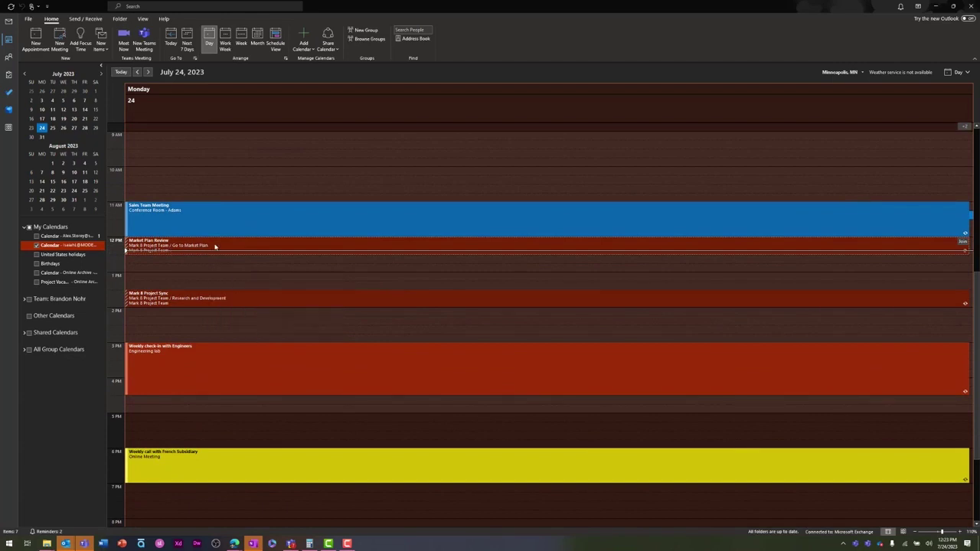
pyautogui.scroll(2, 203, 264)
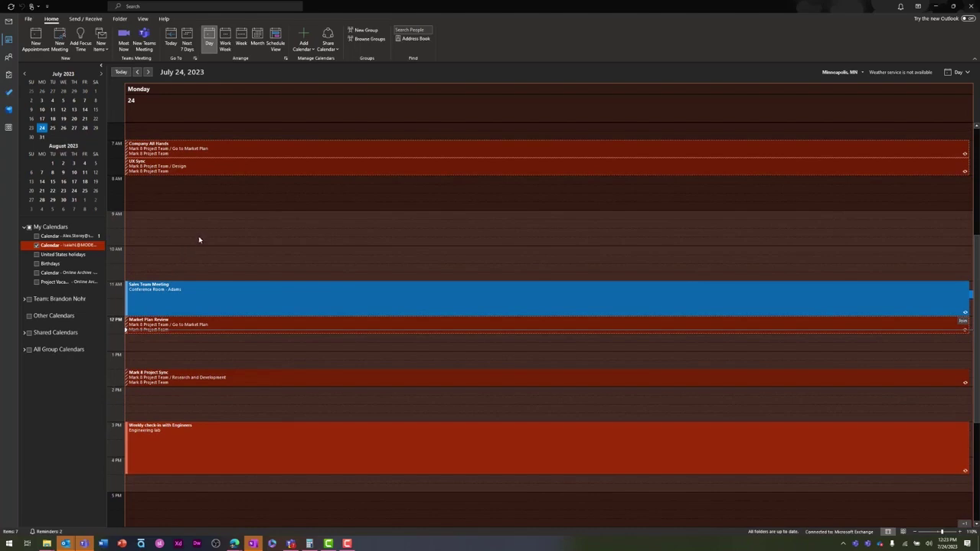
# View the calendar in the Work Week, Week, Month and Schedule View arrangements in turn
pyautogui.click(226, 46)
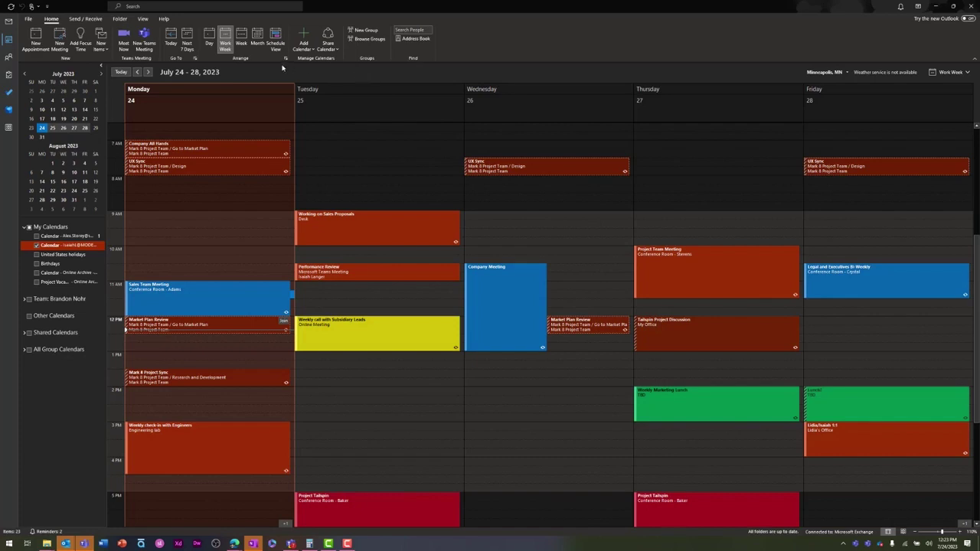
pyautogui.click(242, 40)
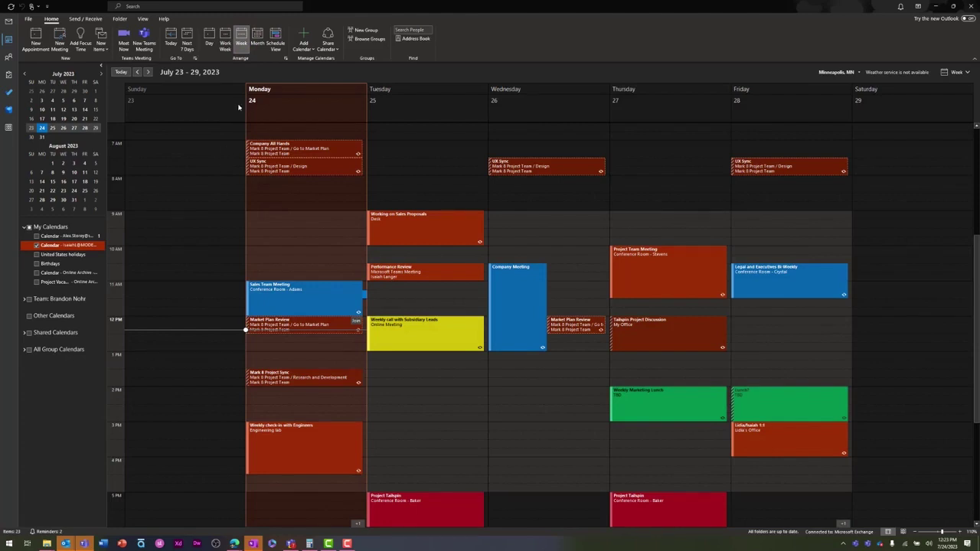
pyautogui.click(257, 53)
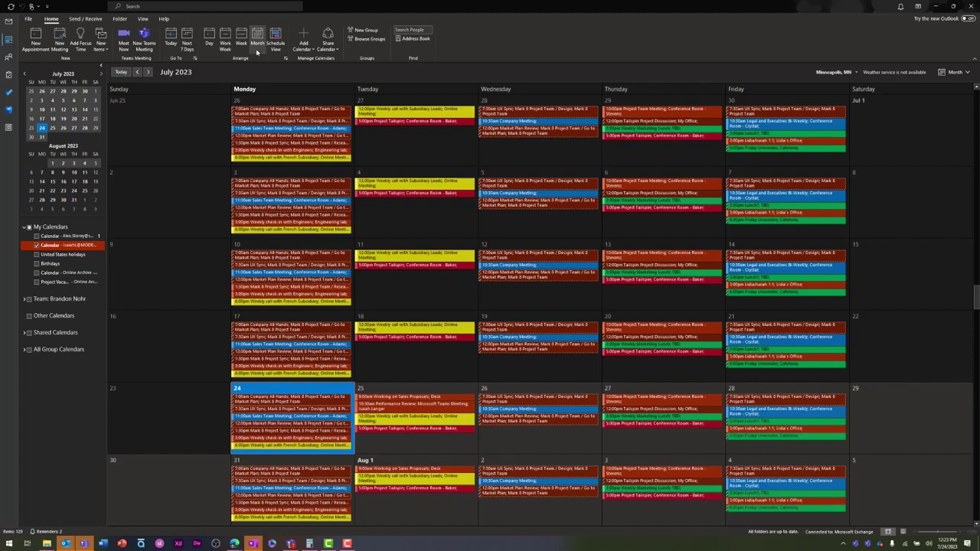
pyautogui.moveTo(269, 223)
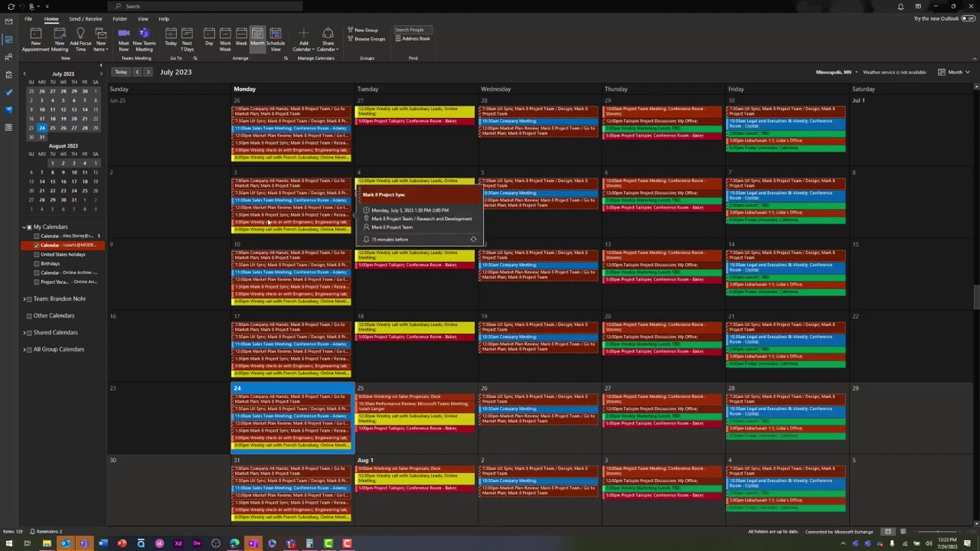
pyautogui.click(275, 46)
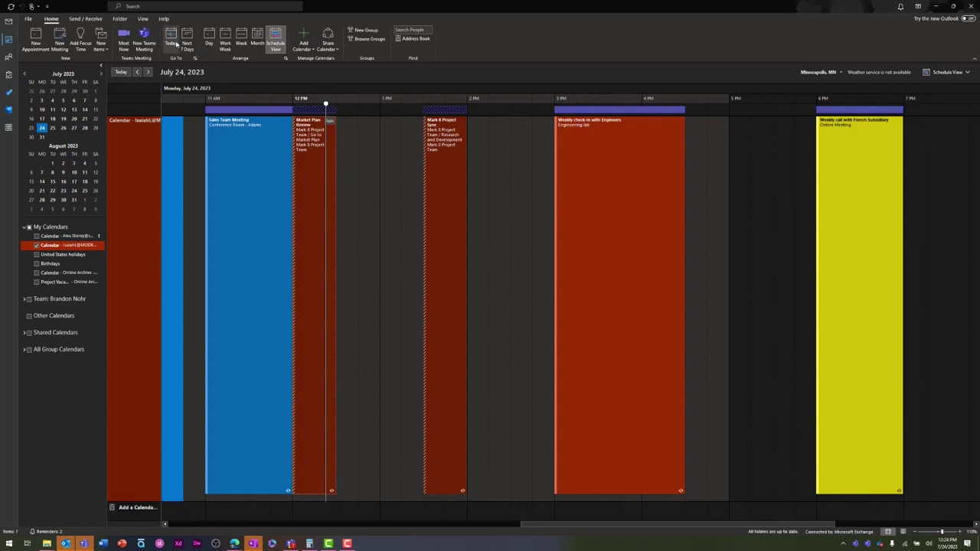
# Return the calendar to the Work Week arrangement with the daytime hours in view
pyautogui.click(225, 42)
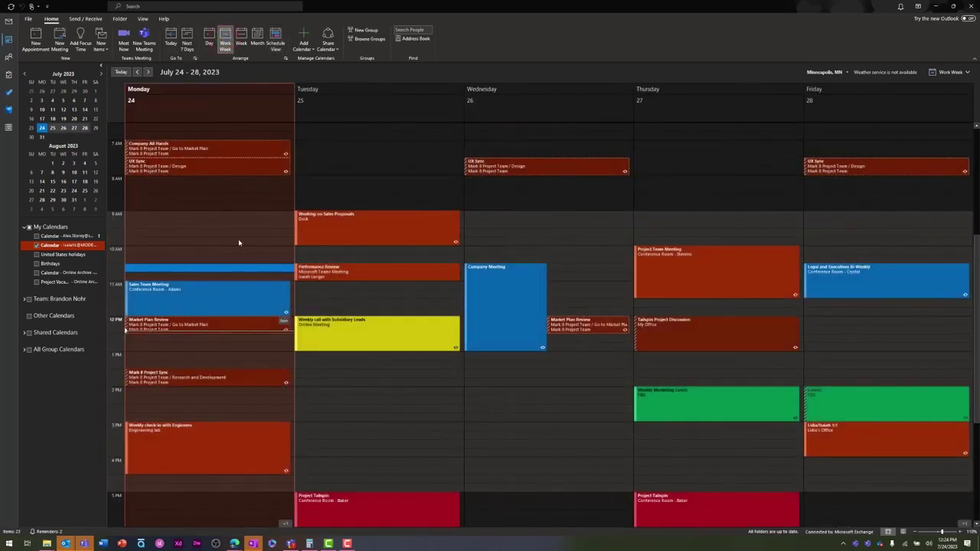
pyautogui.scroll(-1, 316, 252)
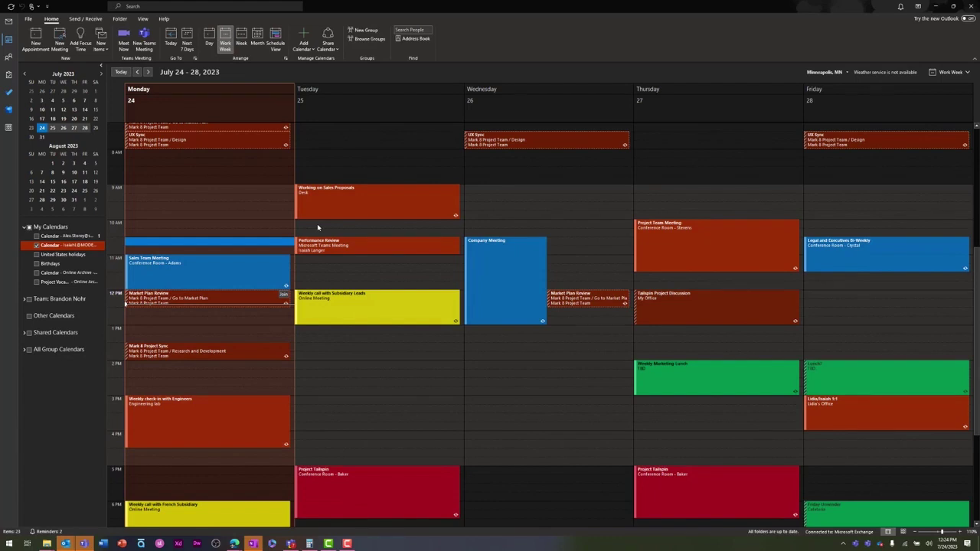
pyautogui.scroll(-1, 120, 192)
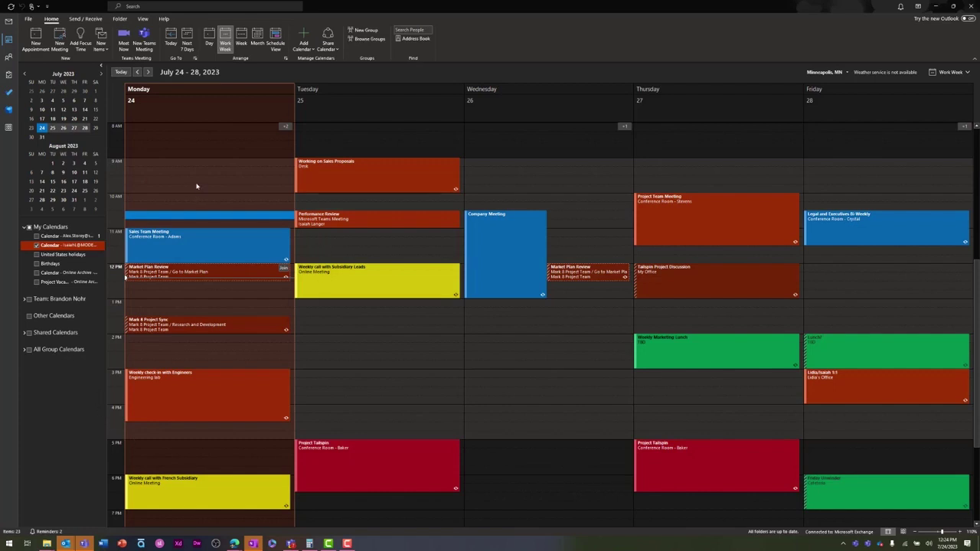
# In the calendar options, set the work hours to start at 8:00 AM and end at 4:00 PM
pyautogui.rightClick(197, 183)
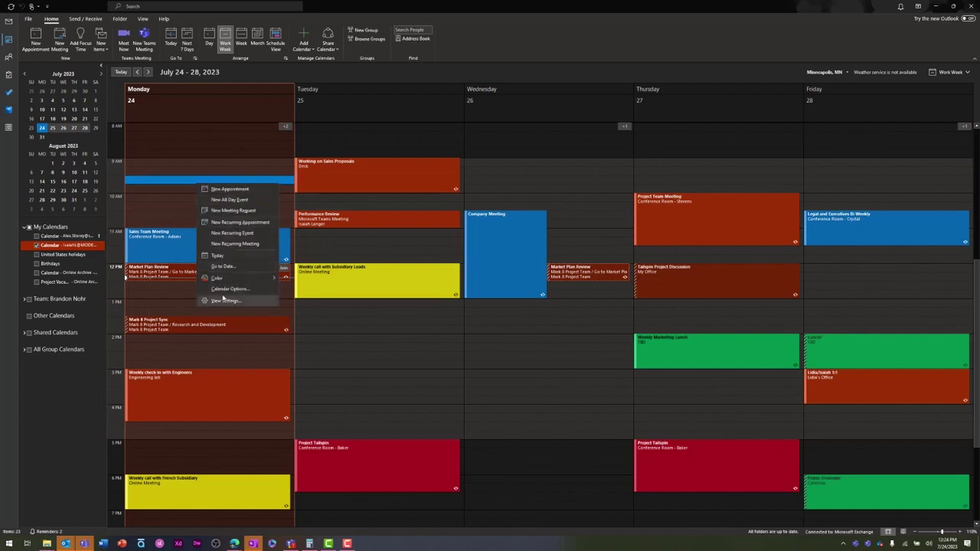
pyautogui.click(224, 290)
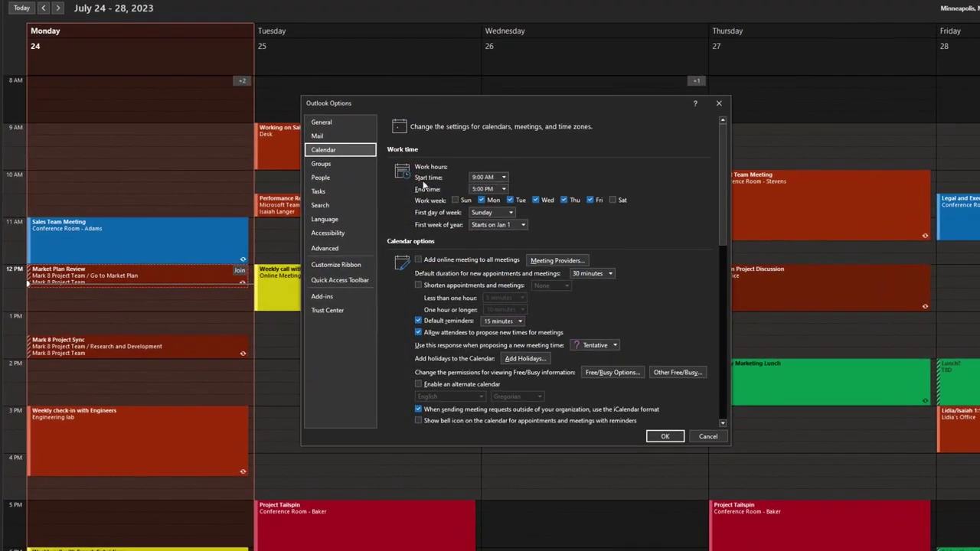
pyautogui.click(504, 177)
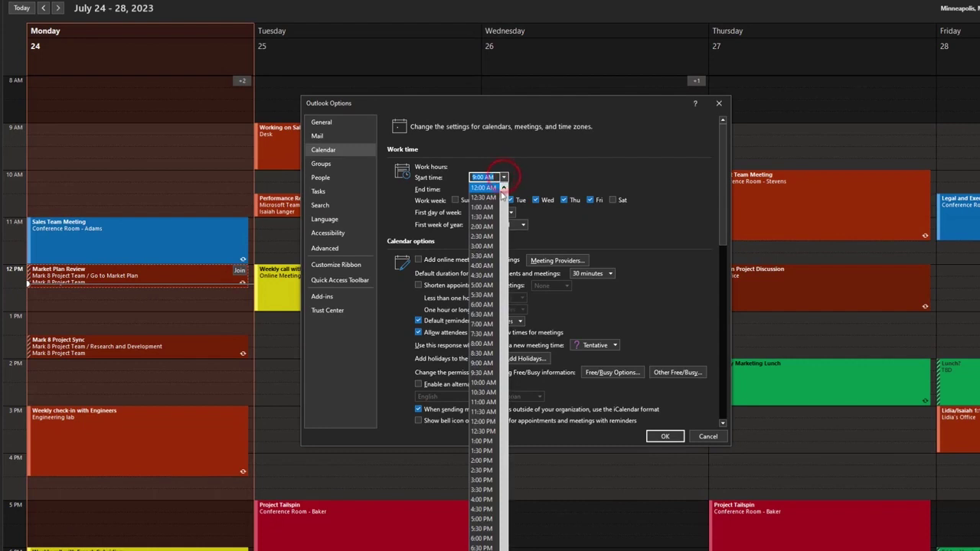
pyautogui.click(487, 343)
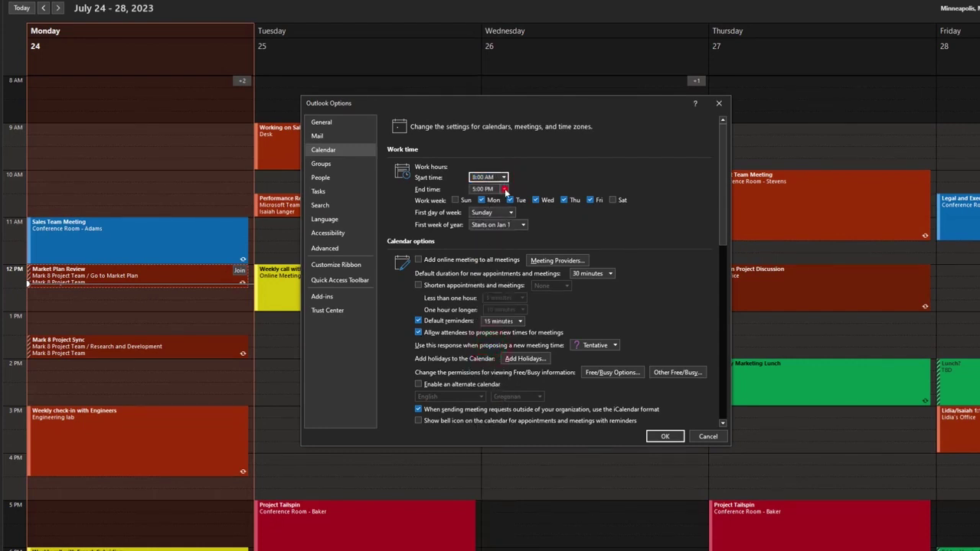
pyautogui.click(503, 189)
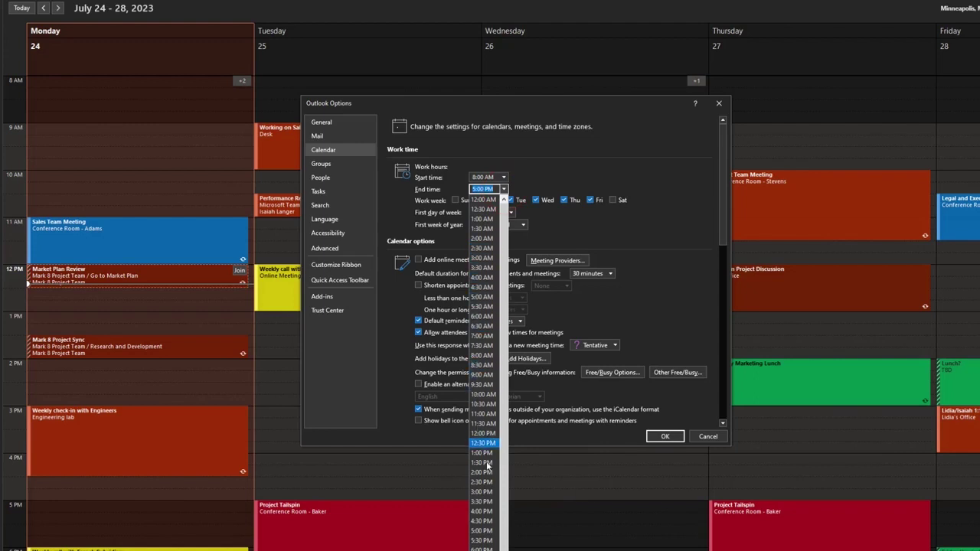
pyautogui.click(481, 512)
pyautogui.click(395, 203)
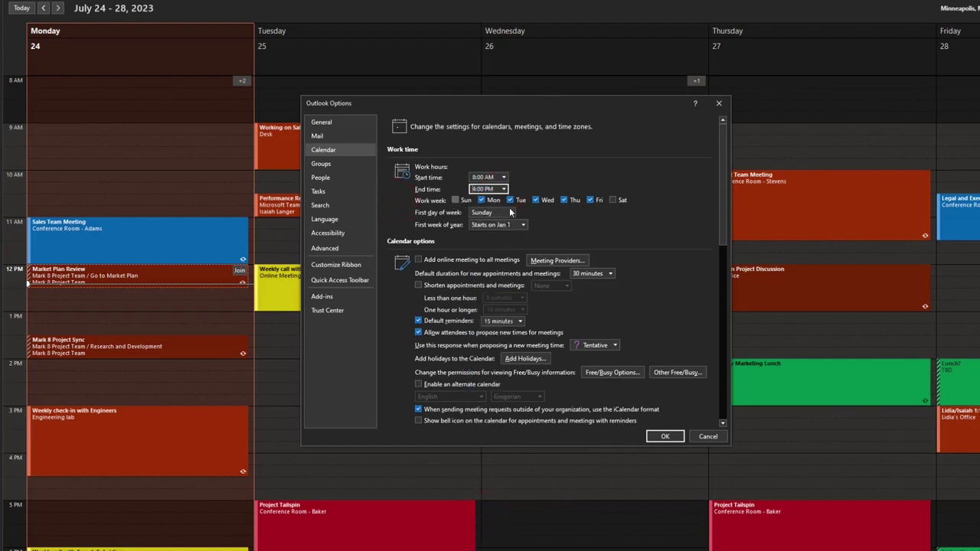
# Try other work week days, such as including Sunday and leaving out Friday, and restore Monday through Friday
pyautogui.click(591, 201)
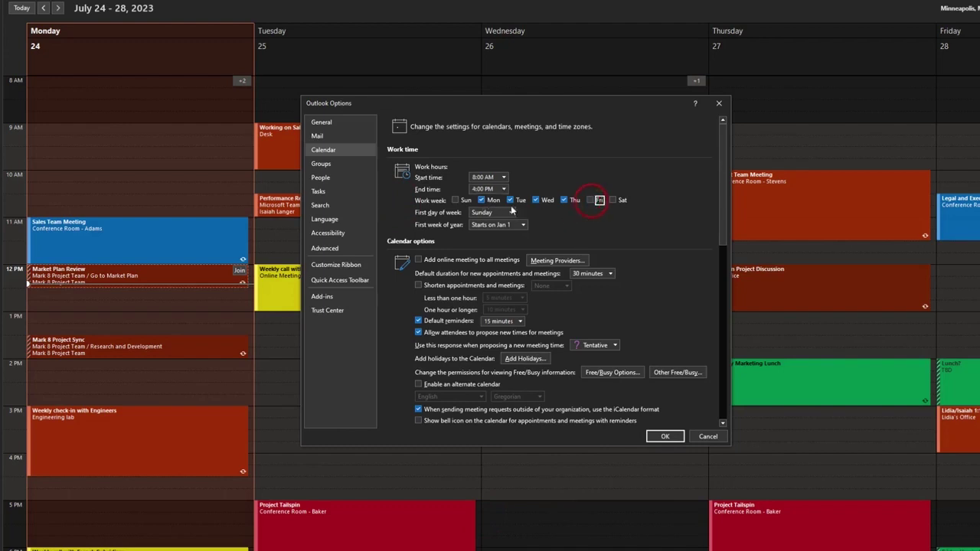
pyautogui.click(455, 200)
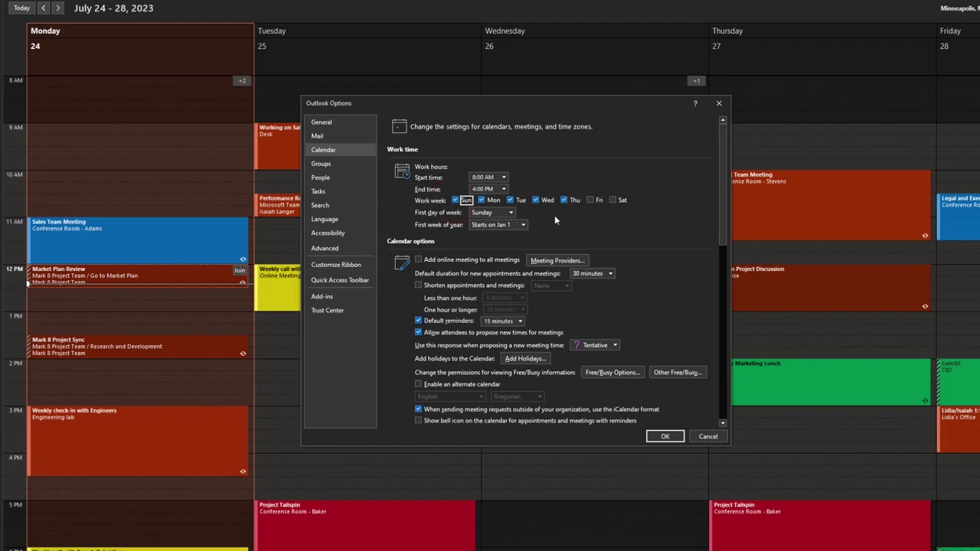
pyautogui.click(455, 201)
pyautogui.click(536, 200)
pyautogui.click(512, 200)
pyautogui.click(455, 200)
pyautogui.click(536, 200)
pyautogui.click(616, 201)
pyautogui.click(460, 201)
pyautogui.click(515, 200)
pyautogui.click(591, 200)
pyautogui.click(612, 200)
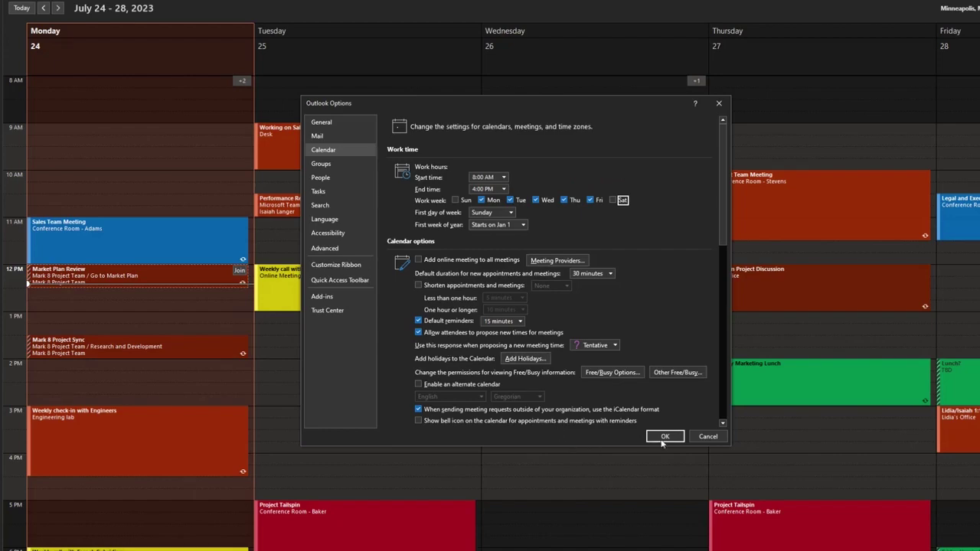
# Save the calendar options and check the new work hours in the Work Week view
pyautogui.click(664, 438)
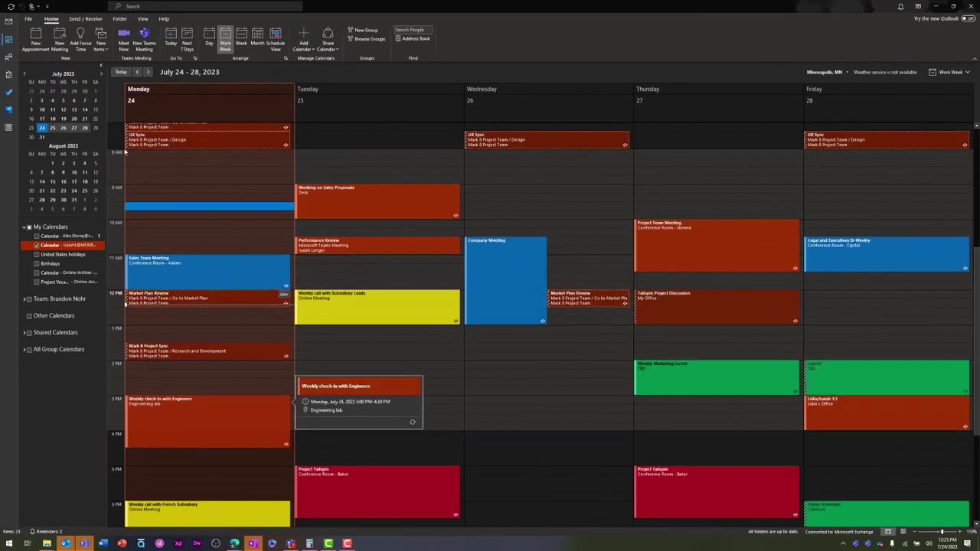
pyautogui.click(348, 429)
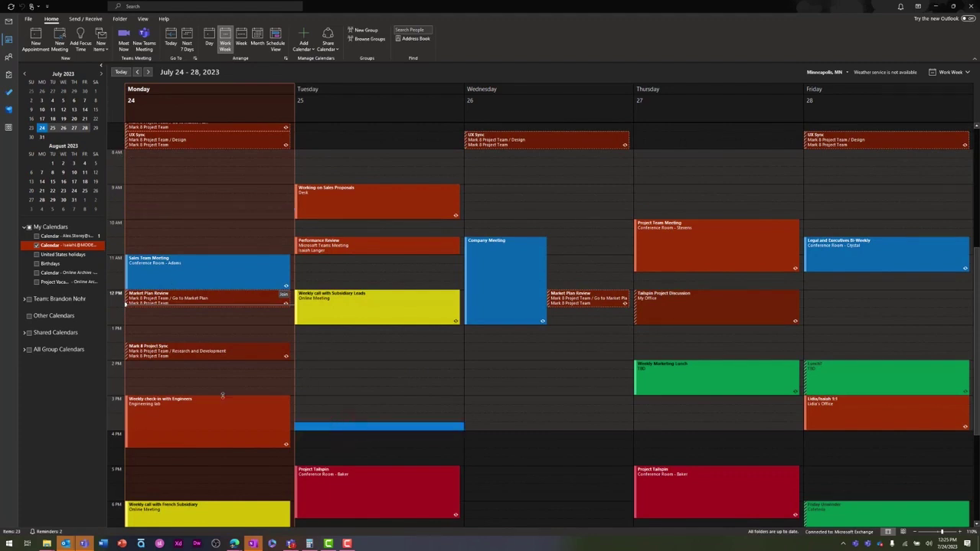
pyautogui.click(335, 383)
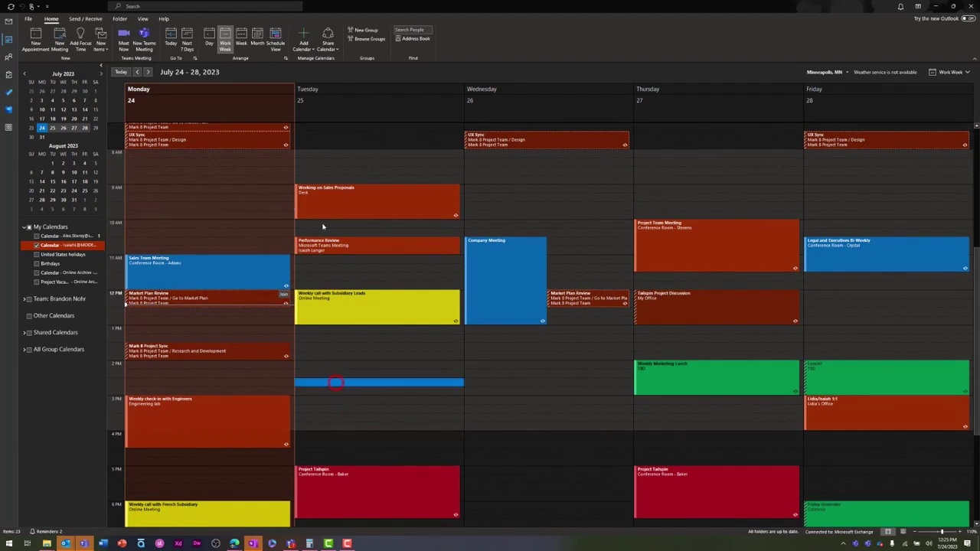
pyautogui.click(326, 170)
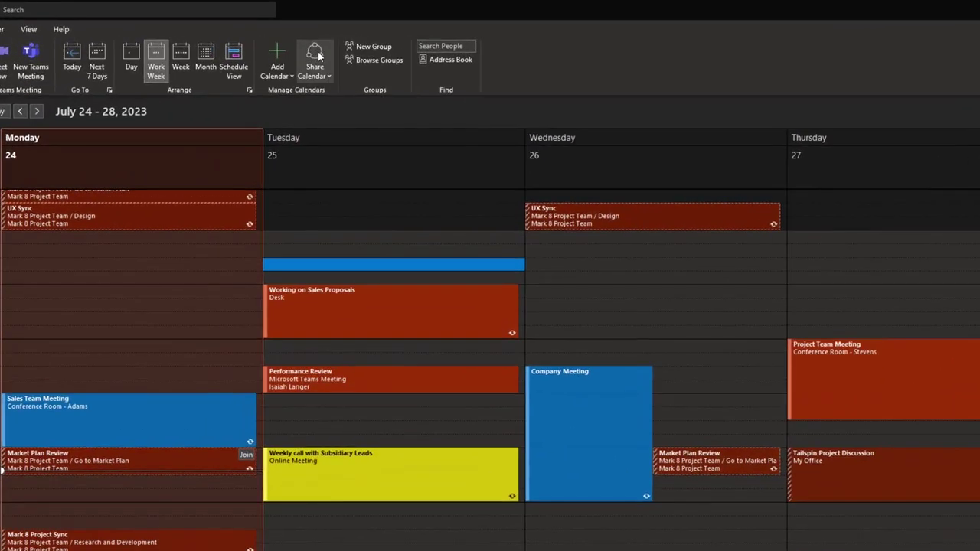
# Open the sharing permissions for the calendar of the OnMicrosoft.com account
pyautogui.click(328, 34)
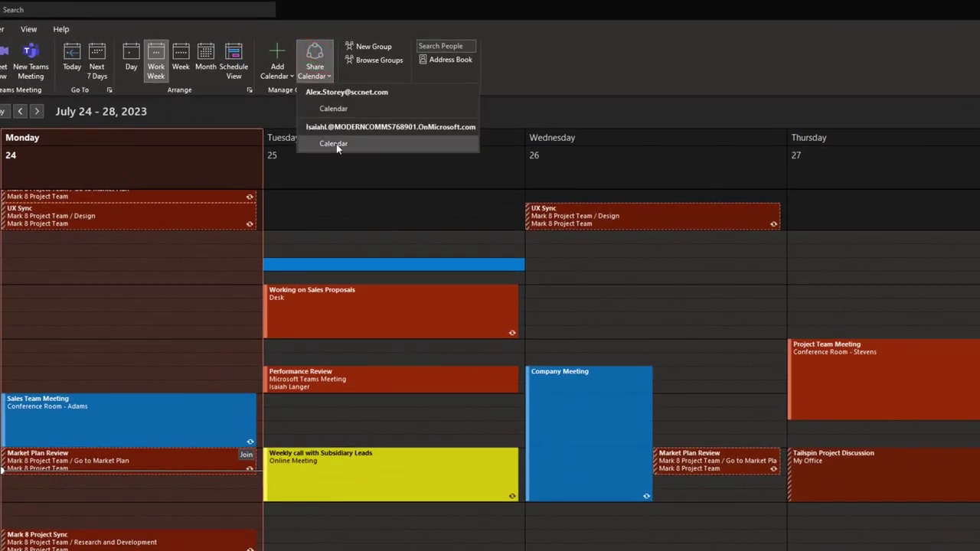
pyautogui.click(336, 144)
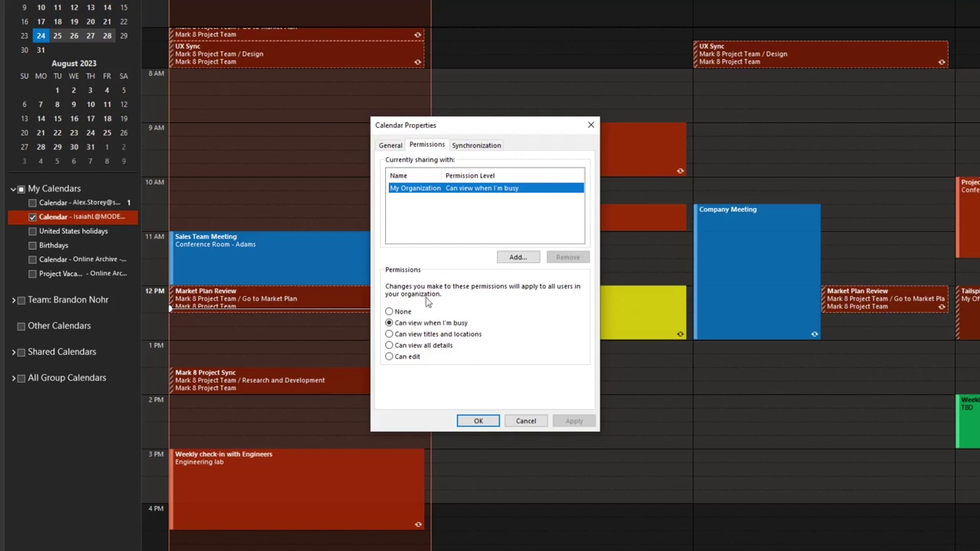
# Try the titles and locations, all details and edit permission levels for My Organization, and restore Can view when I'm busy
pyautogui.click(390, 334)
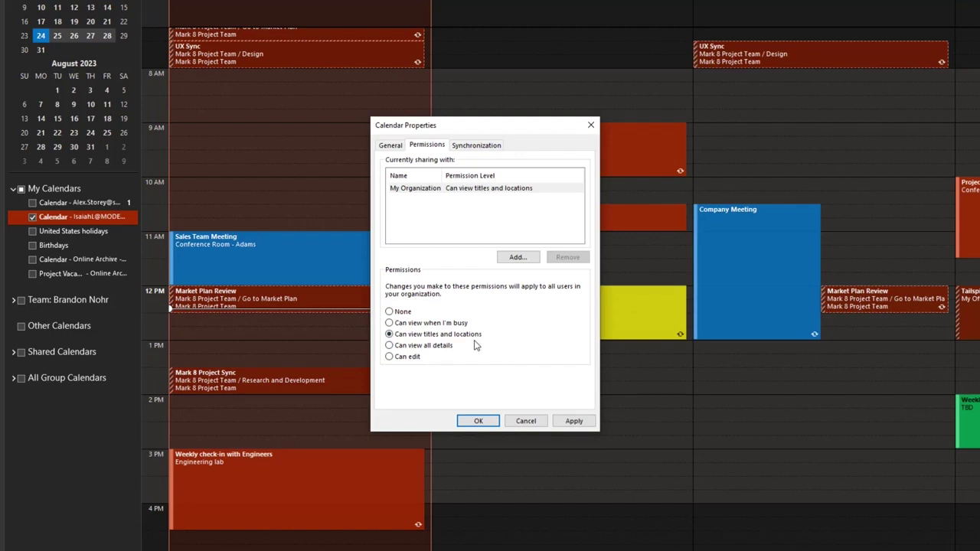
pyautogui.click(389, 346)
pyautogui.click(389, 357)
pyautogui.click(389, 323)
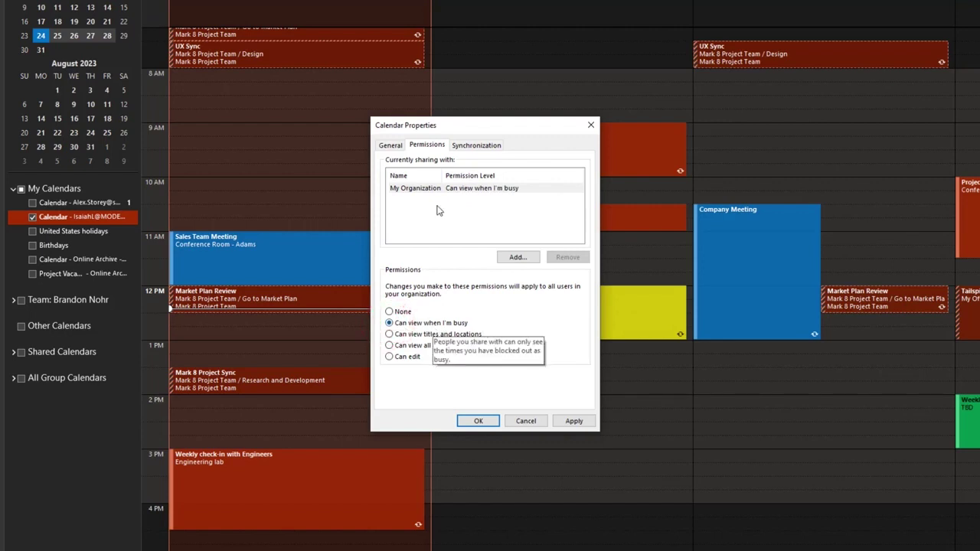
# Add the contact with the organization e-mail address from the address book to the calendar's sharing list
pyautogui.click(518, 257)
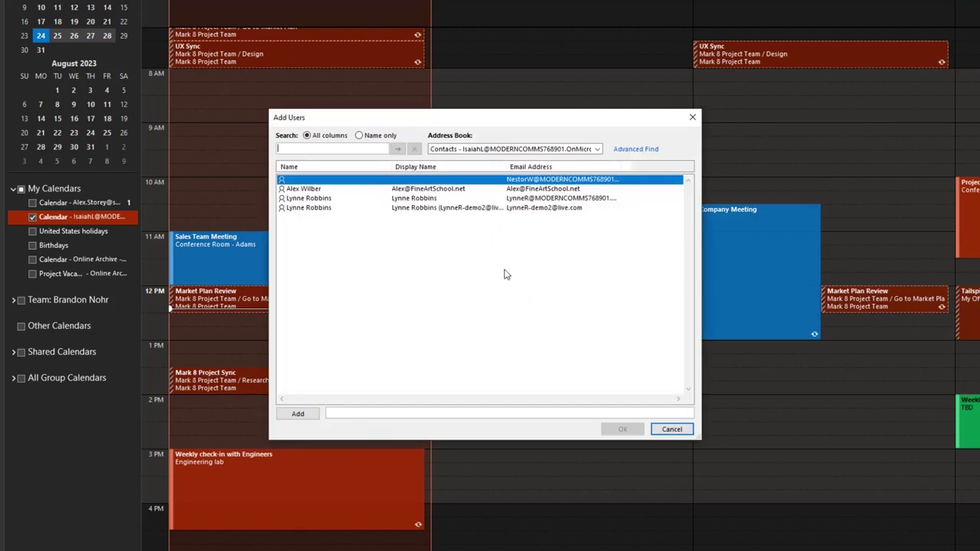
pyautogui.click(451, 199)
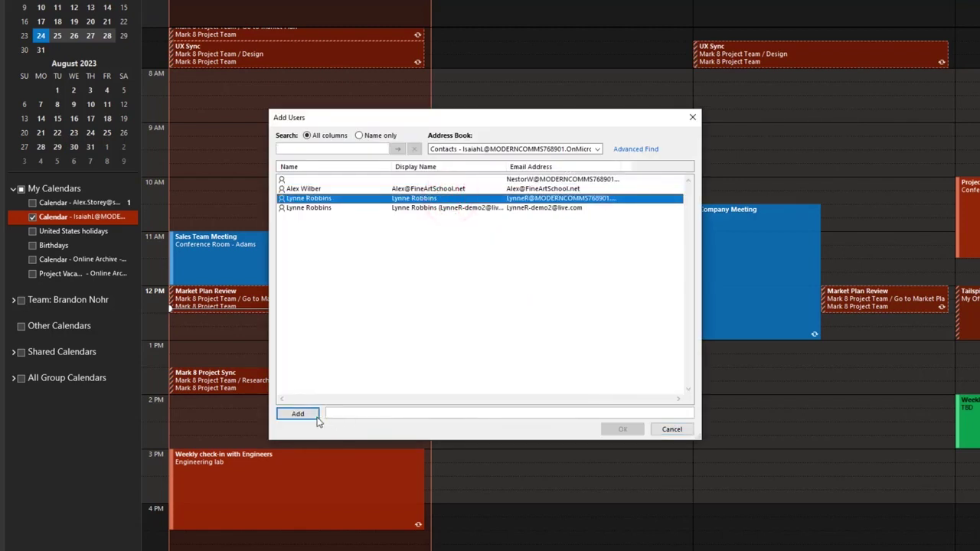
pyautogui.doubleClick(341, 199)
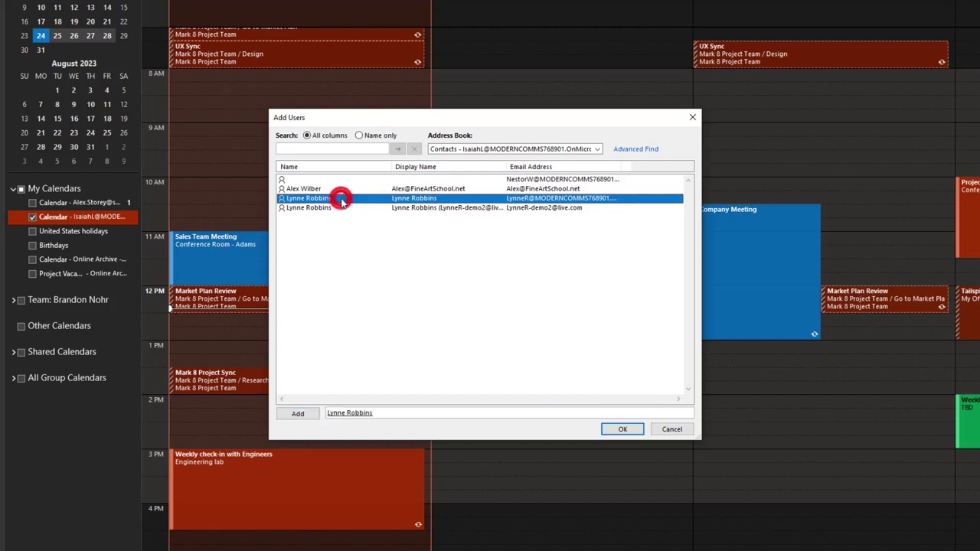
pyautogui.click(620, 428)
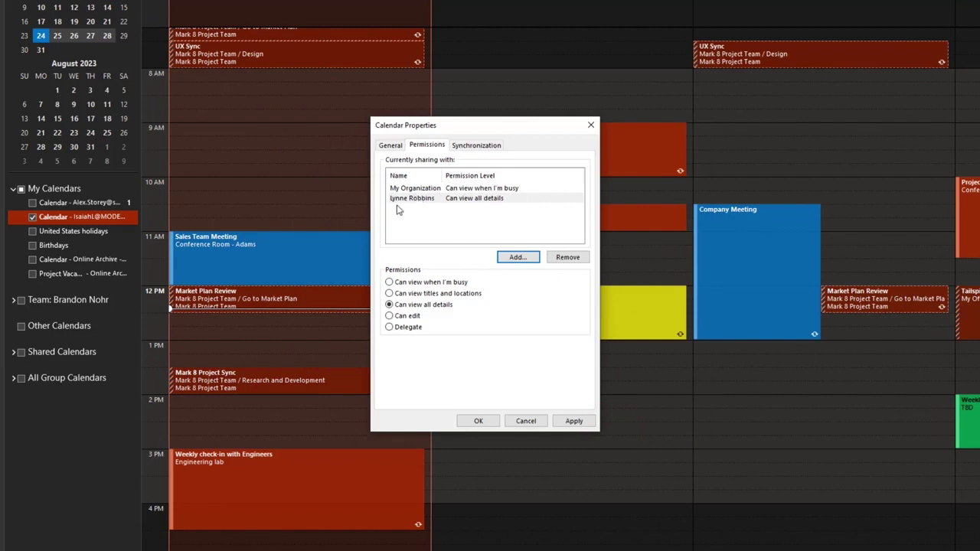
# Give the newly added contact the Can edit permission and apply it
pyautogui.click(404, 201)
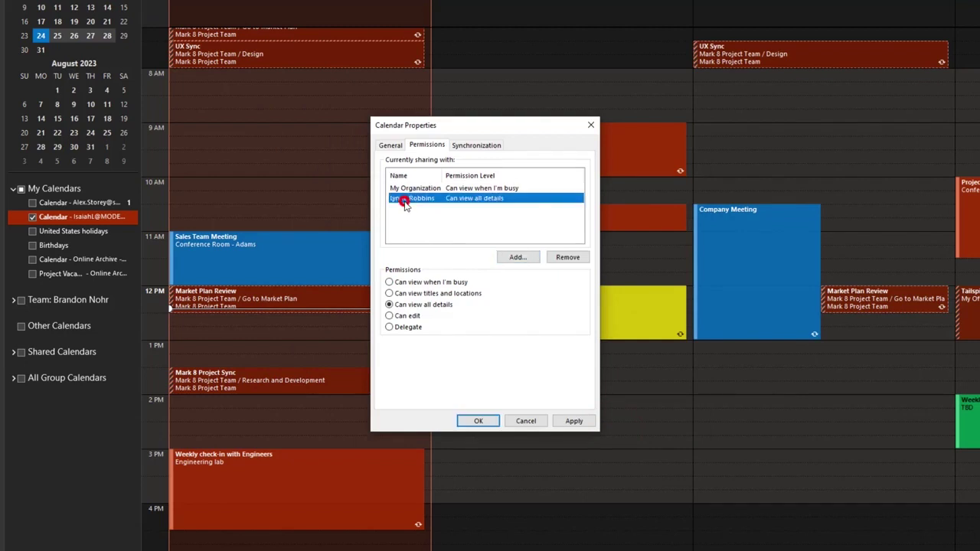
pyautogui.click(405, 218)
pyautogui.click(418, 200)
pyautogui.click(390, 317)
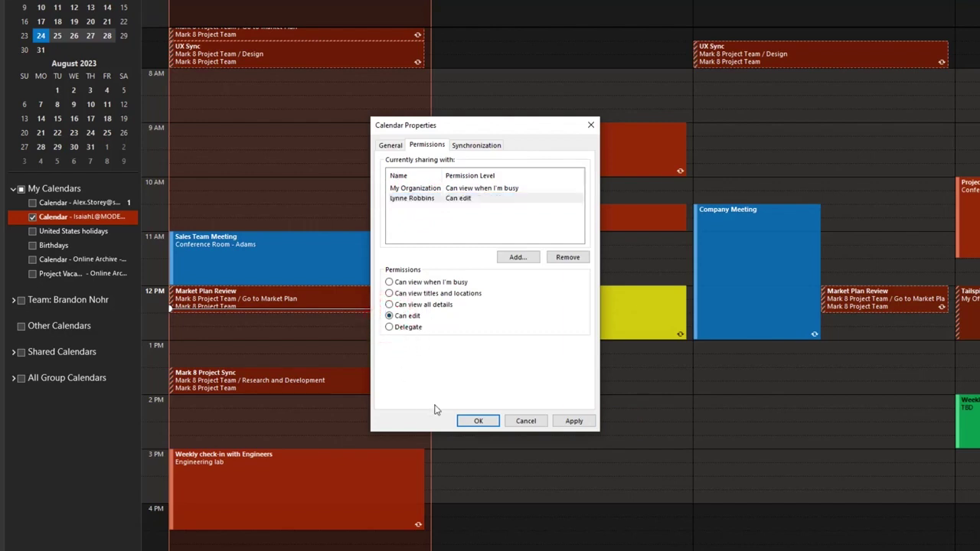
pyautogui.click(570, 422)
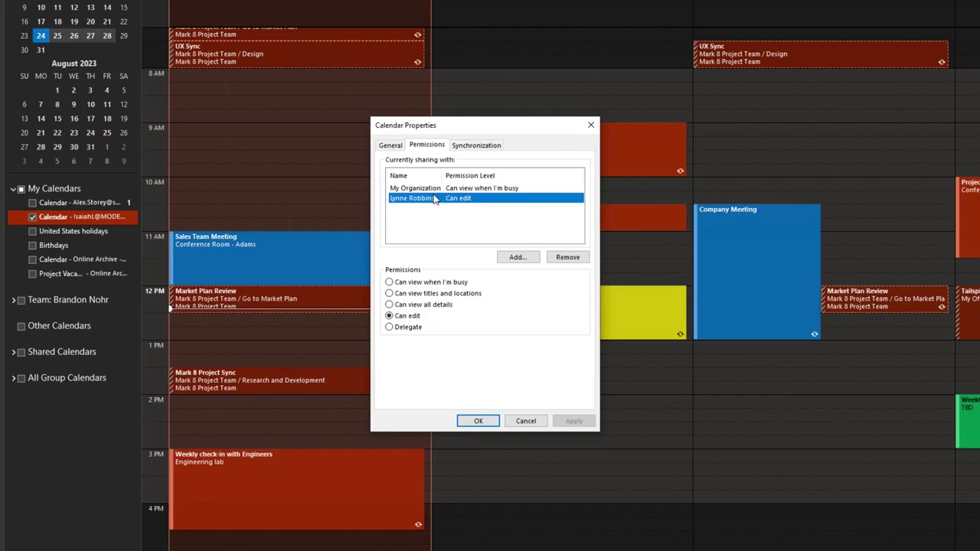
# Make the added contact a Delegate who can view private events and save the calendar permissions
pyautogui.click(390, 328)
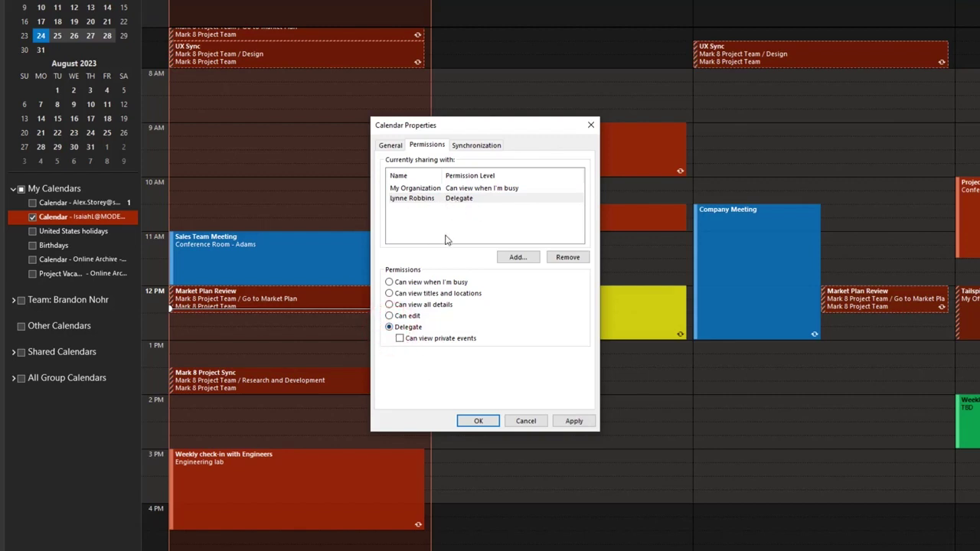
pyautogui.click(400, 338)
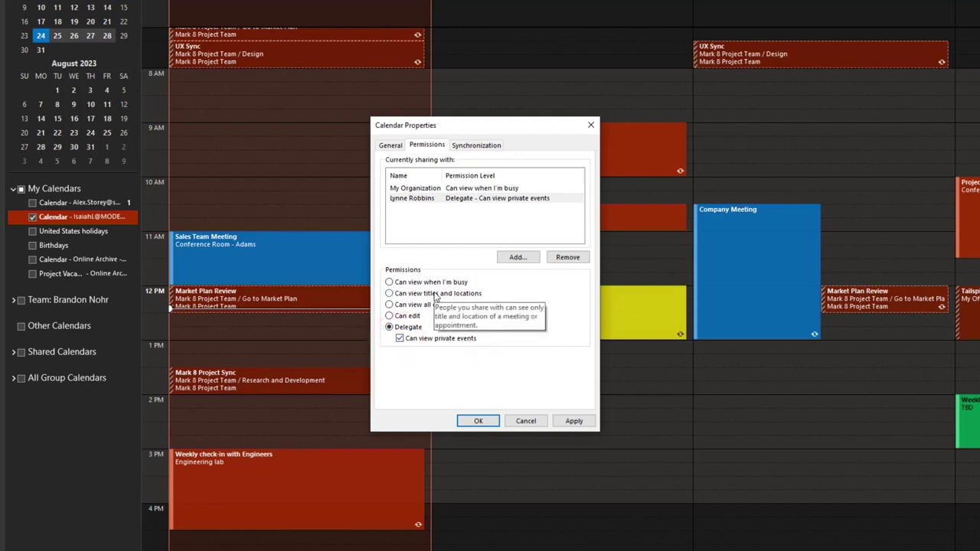
pyautogui.click(462, 206)
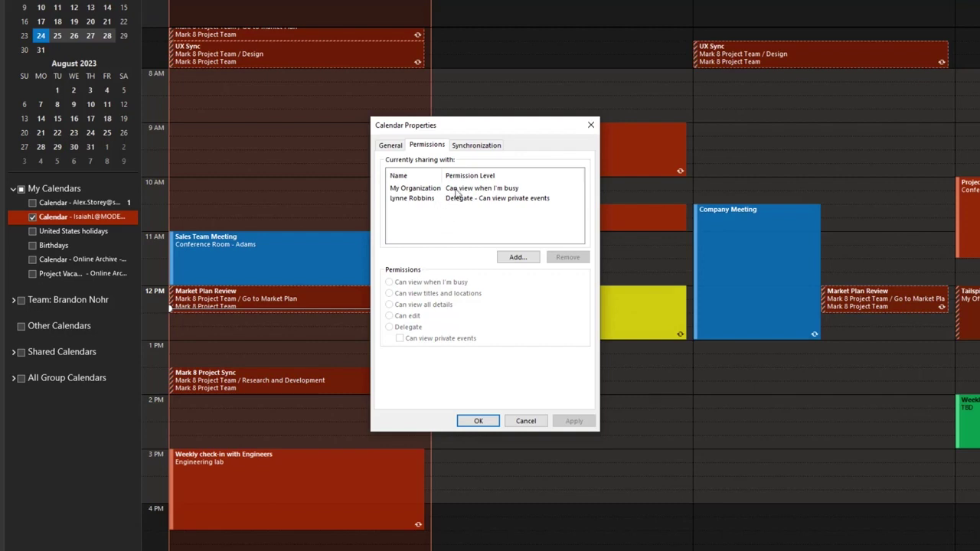
pyautogui.click(478, 419)
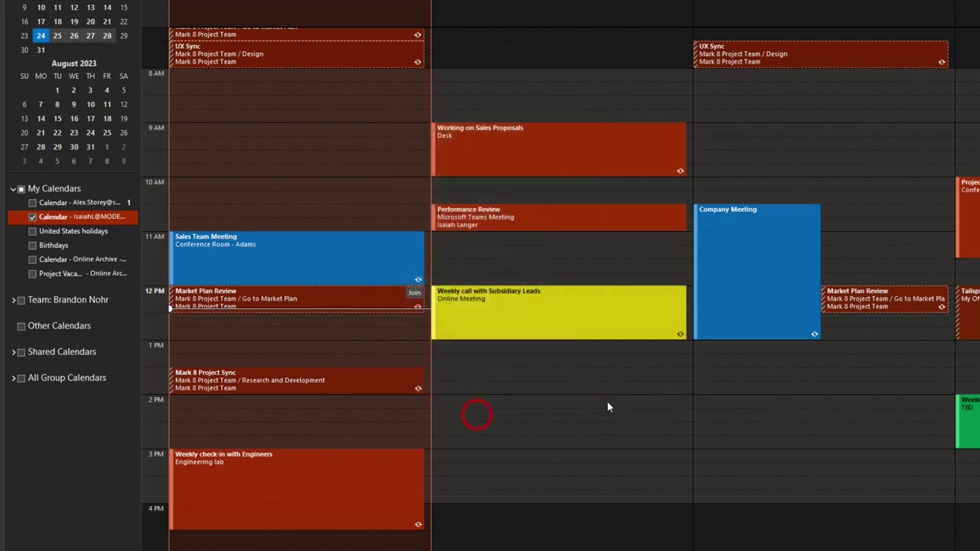